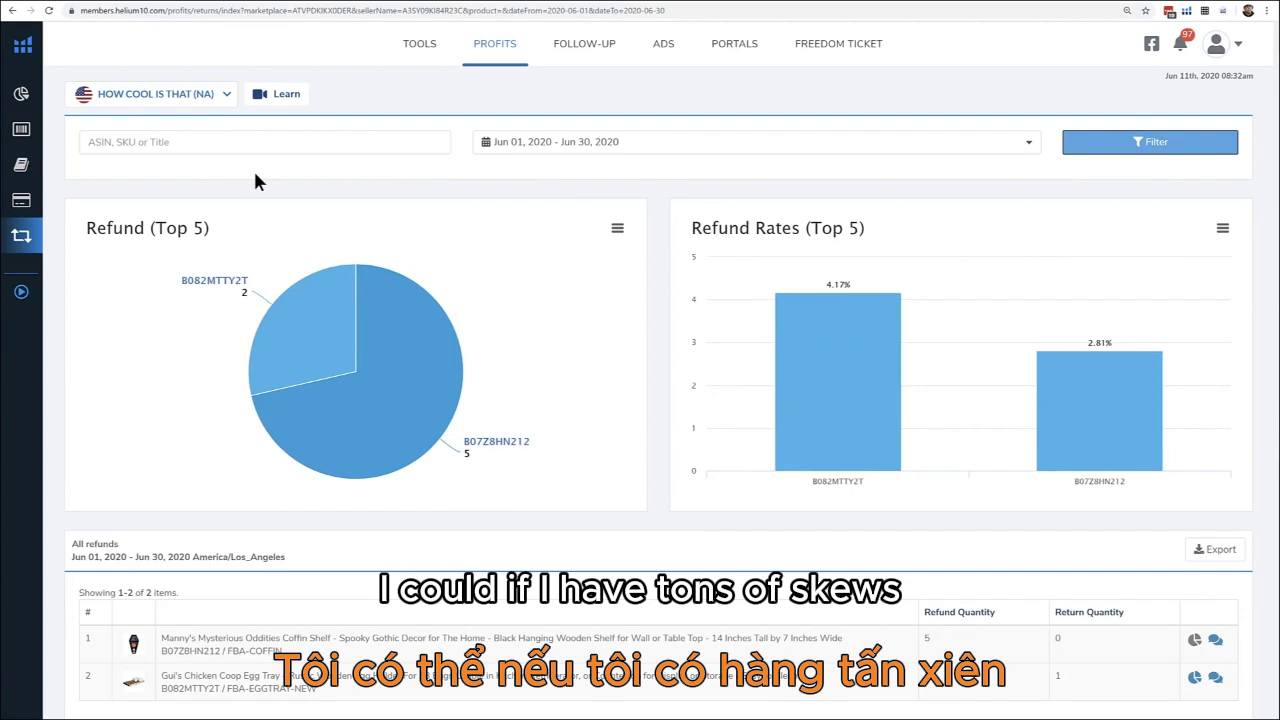
Examine the Refund (Top 5) pie chart for product B07Z8HN212's refund count and percentage
click(189, 149)
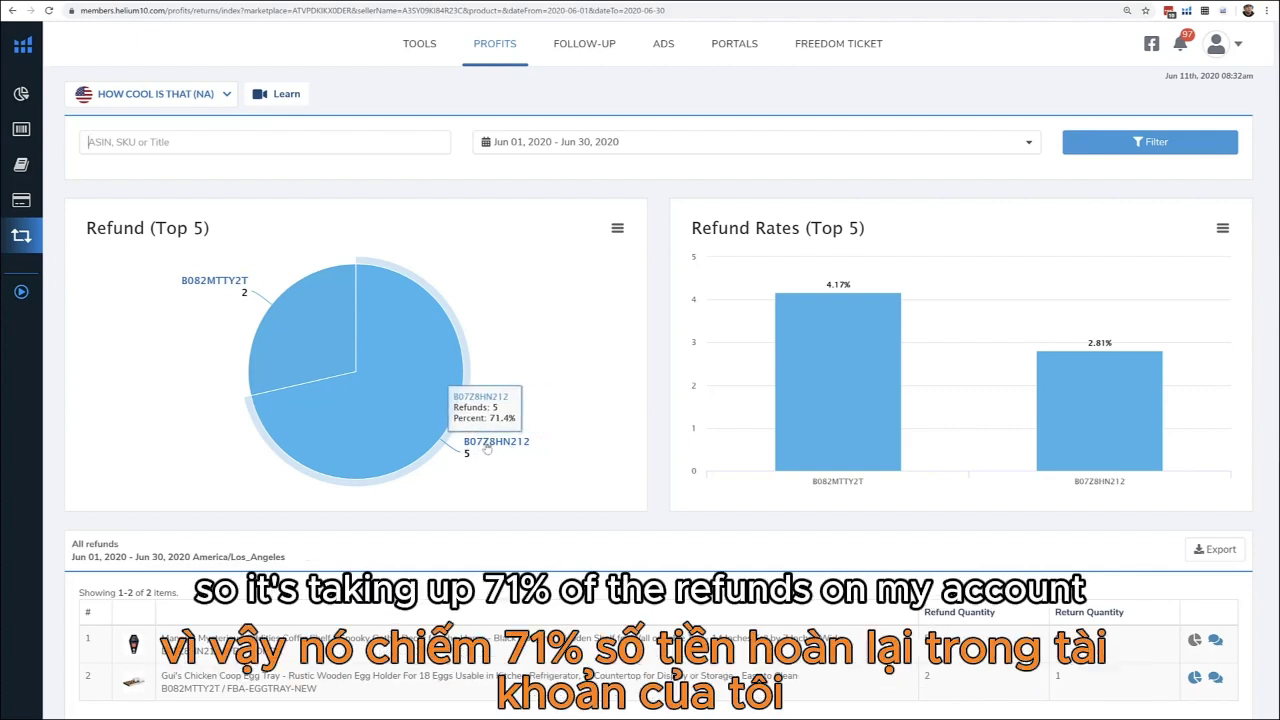
scroll(490, 451, up, 5)
scroll(603, 452, down, 1)
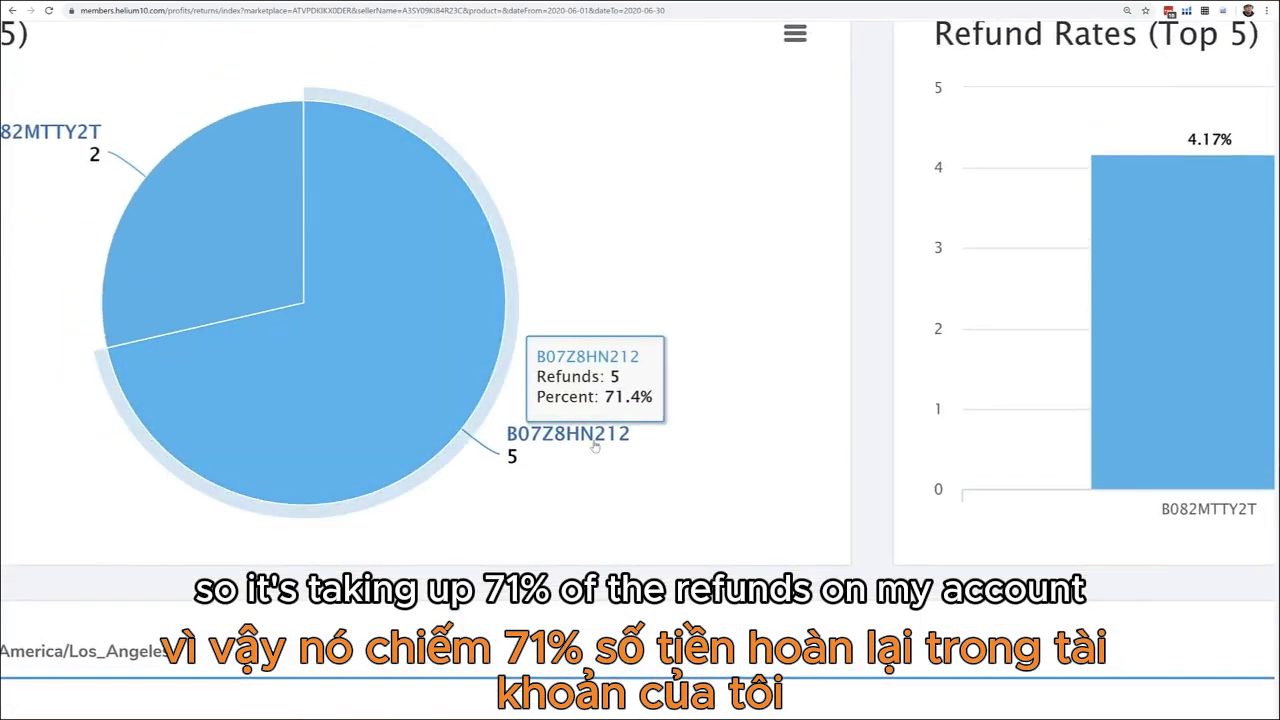
scroll(587, 430, left, 4)
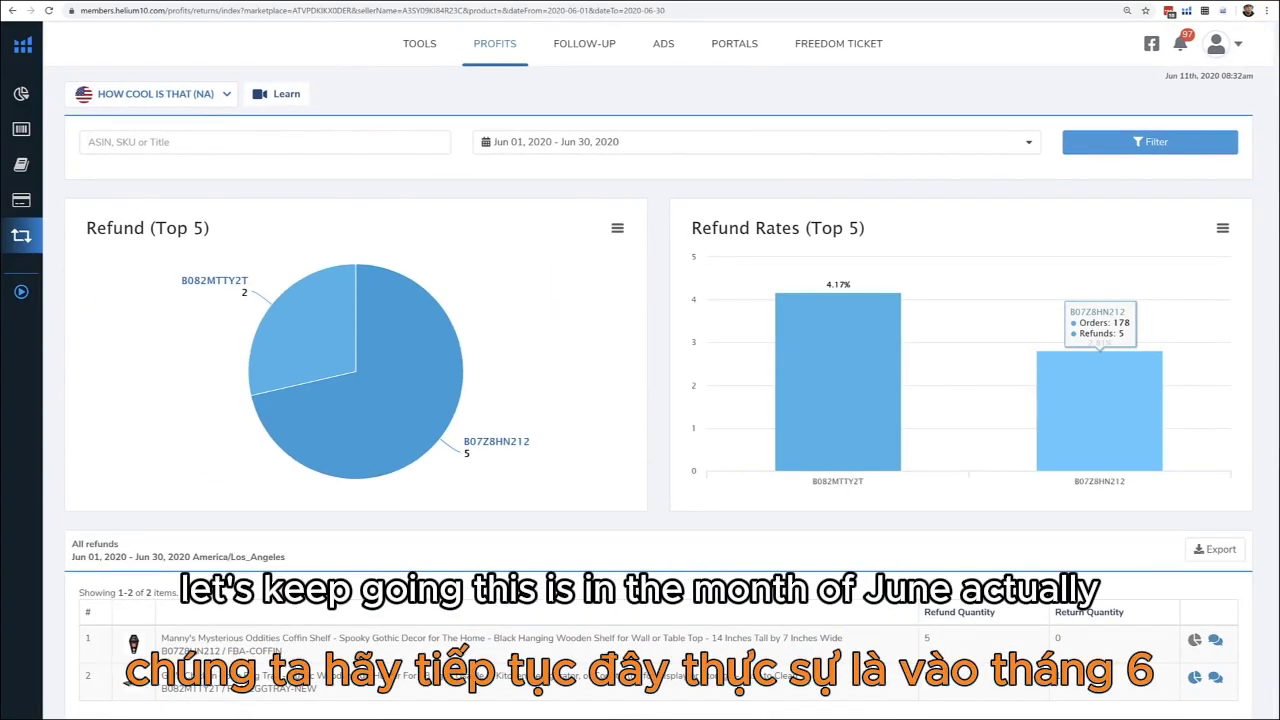
Filter the refund report to Last Month and inspect the refund rate chart for both products
click(656, 148)
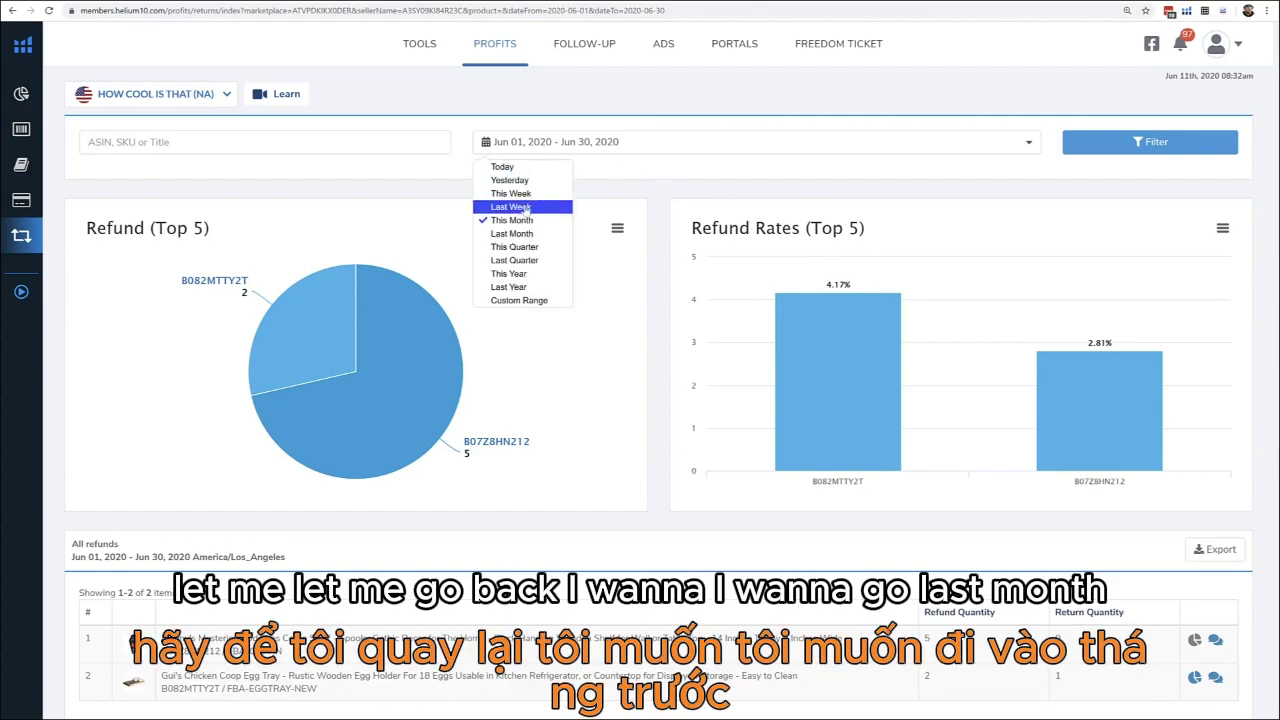
click(522, 234)
click(1187, 147)
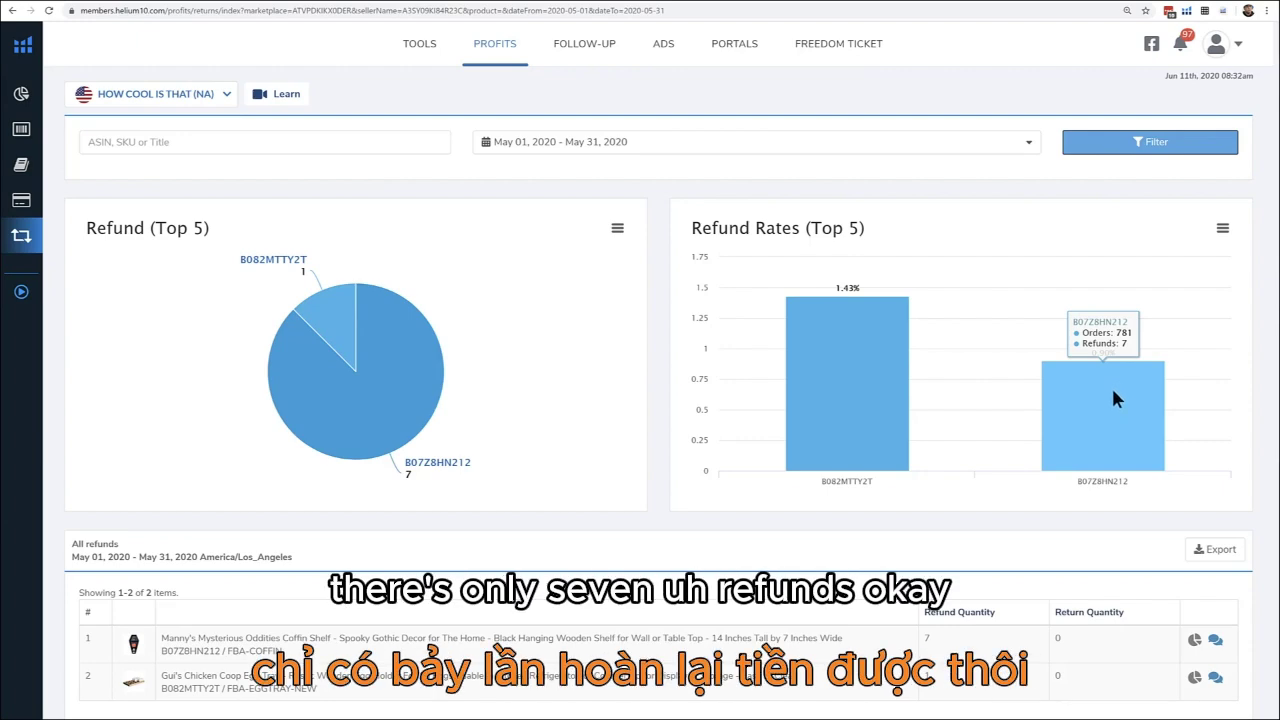
scroll(1107, 400, up, 3)
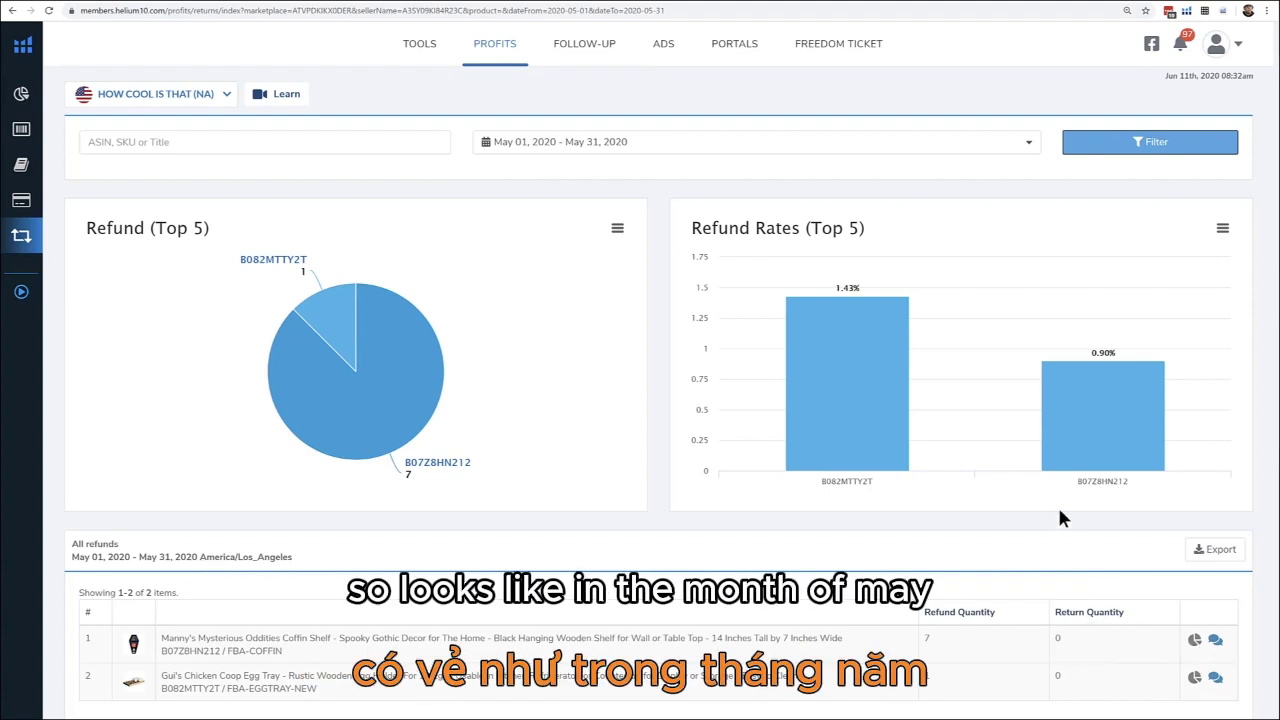
mouse_move(877, 285)
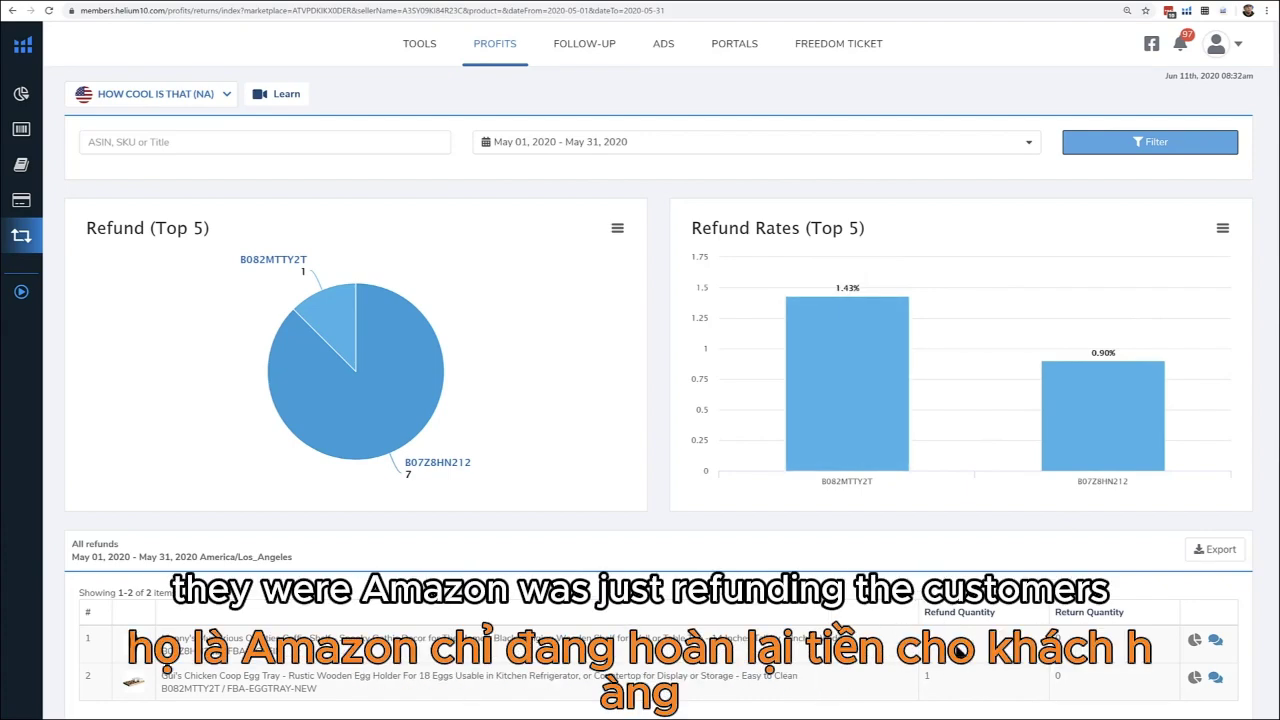
Filter the refund report to This Month
click(1023, 145)
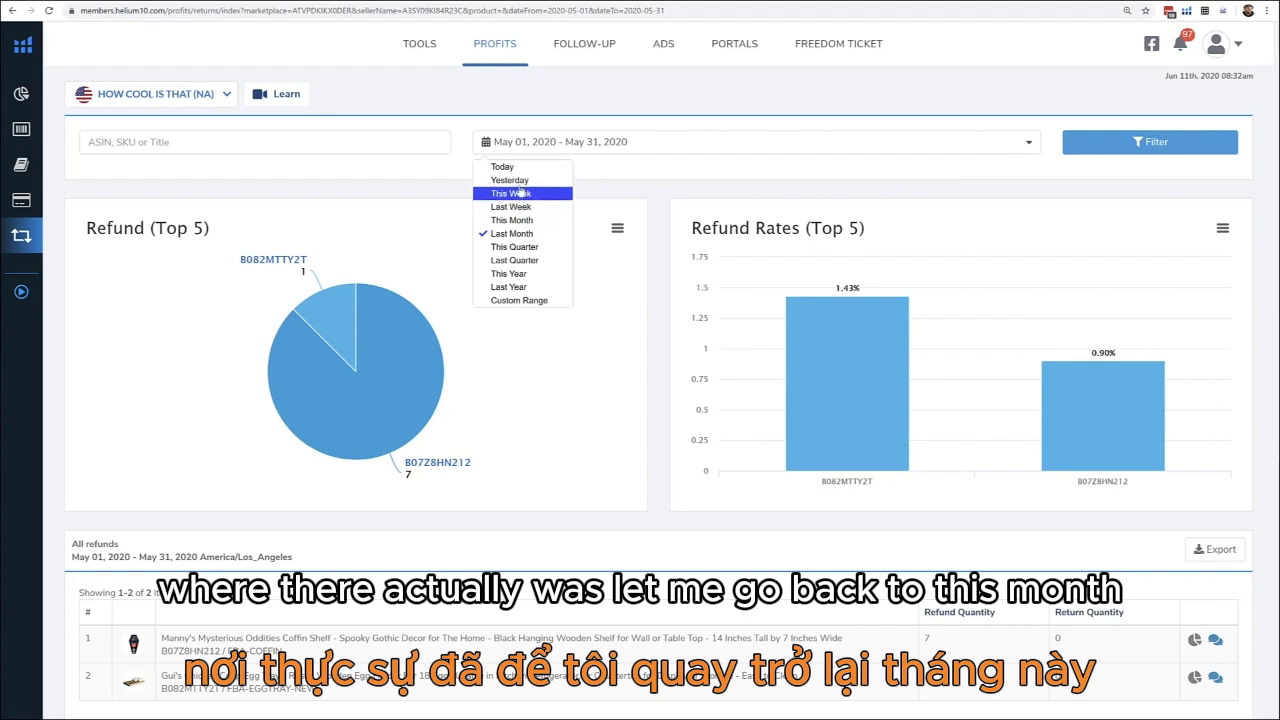
click(521, 227)
click(1150, 141)
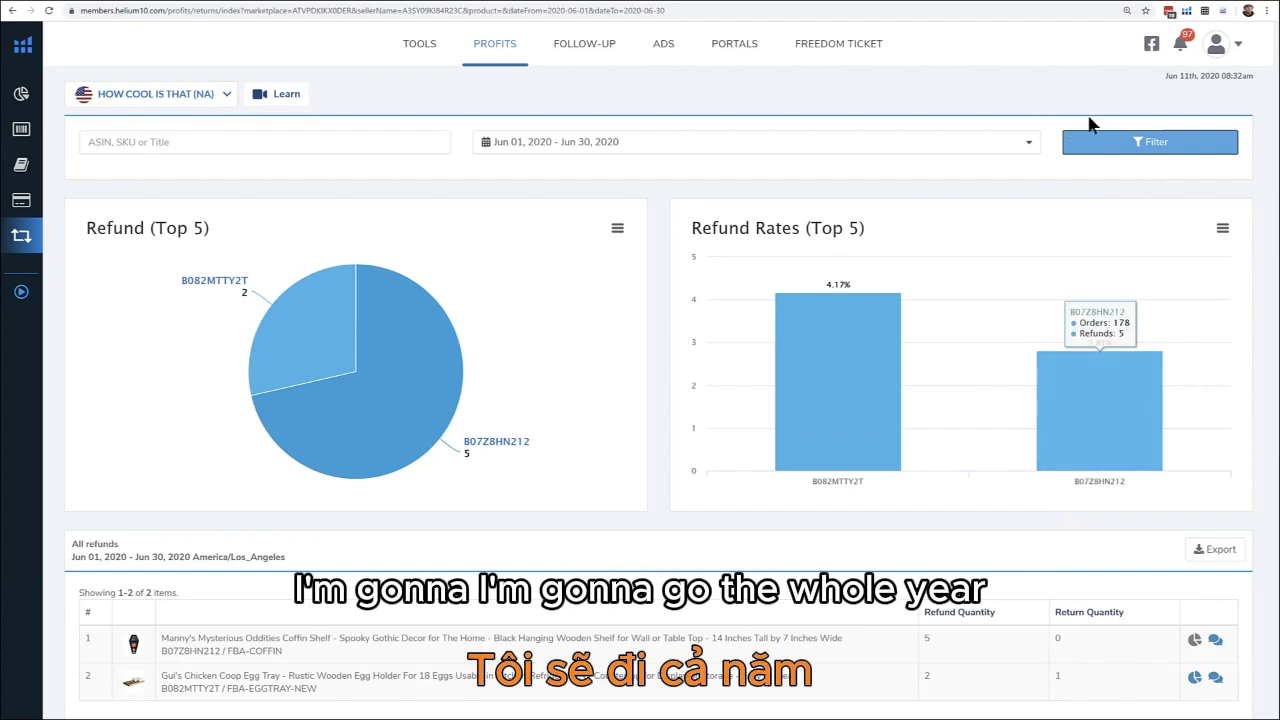
Filter the refund report to This Year, covering Jan 01, 2020 to Dec 31, 2020
click(1019, 137)
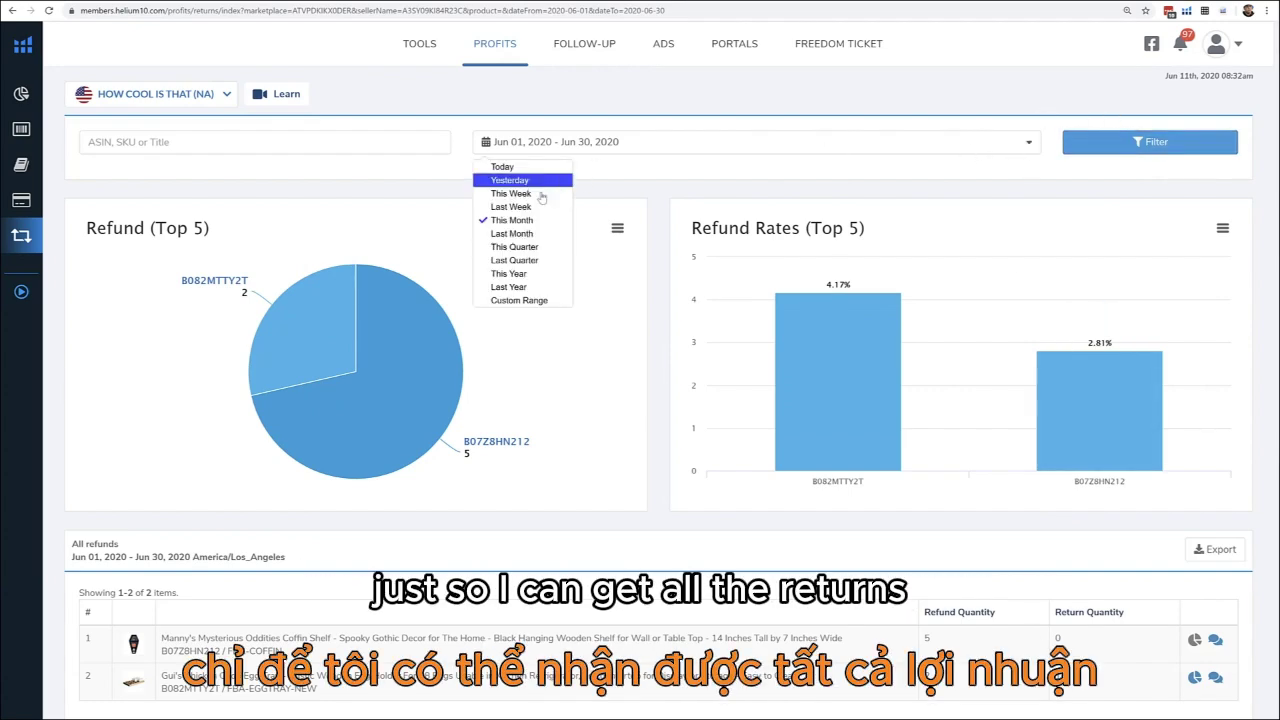
click(510, 273)
click(1098, 150)
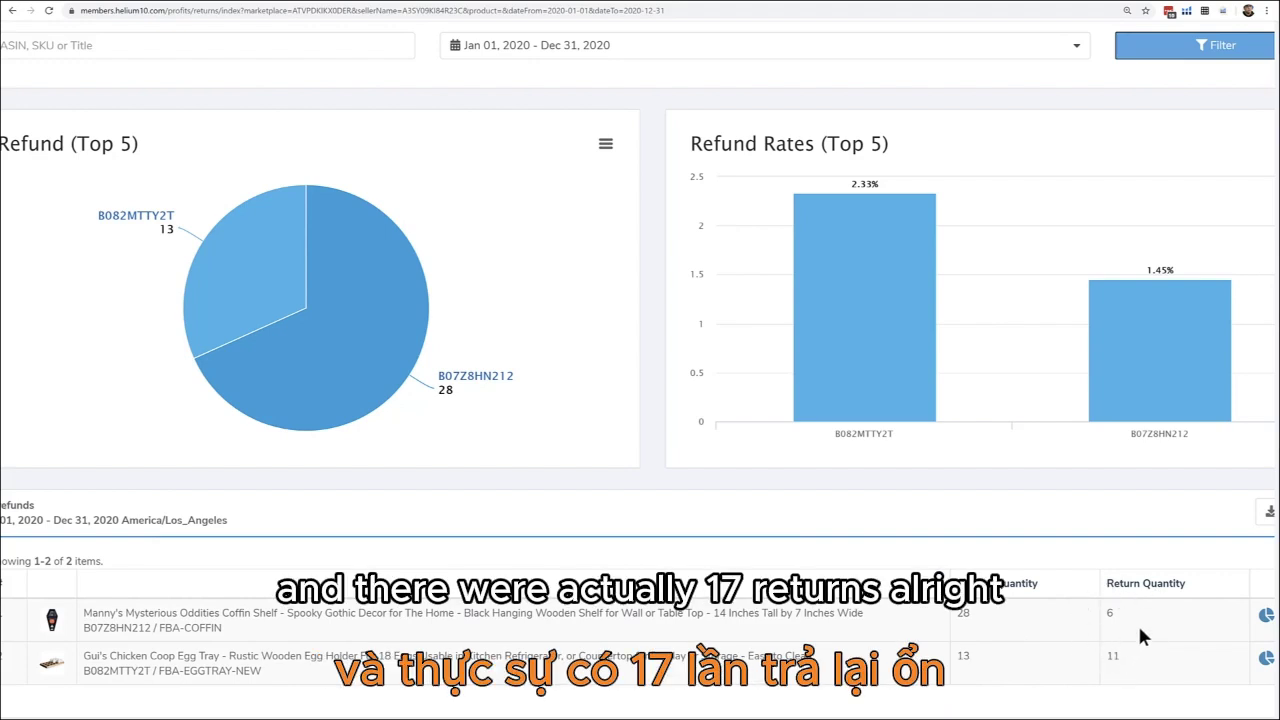
Expand the return charts for Gui's Chicken Coop Egg Tray (B082MTTY2T) in the All refunds table
scroll(1126, 618, right, 2)
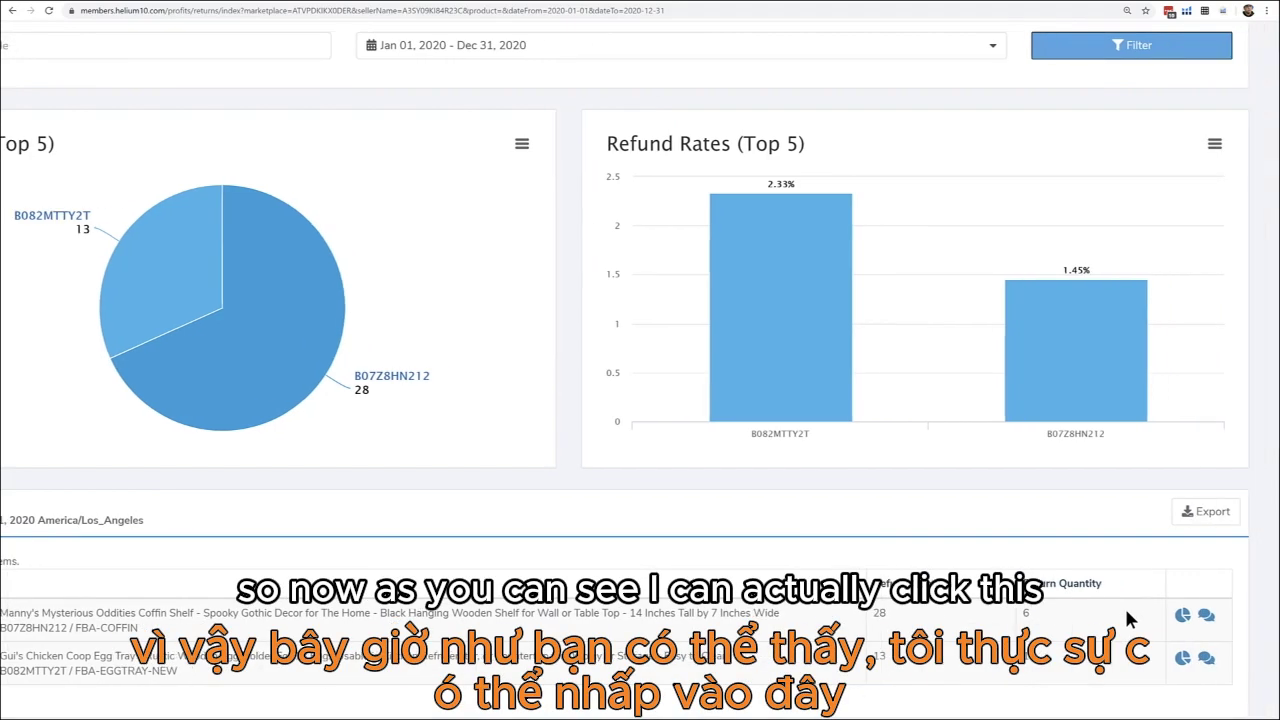
click(1183, 658)
scroll(1100, 550, down, 3)
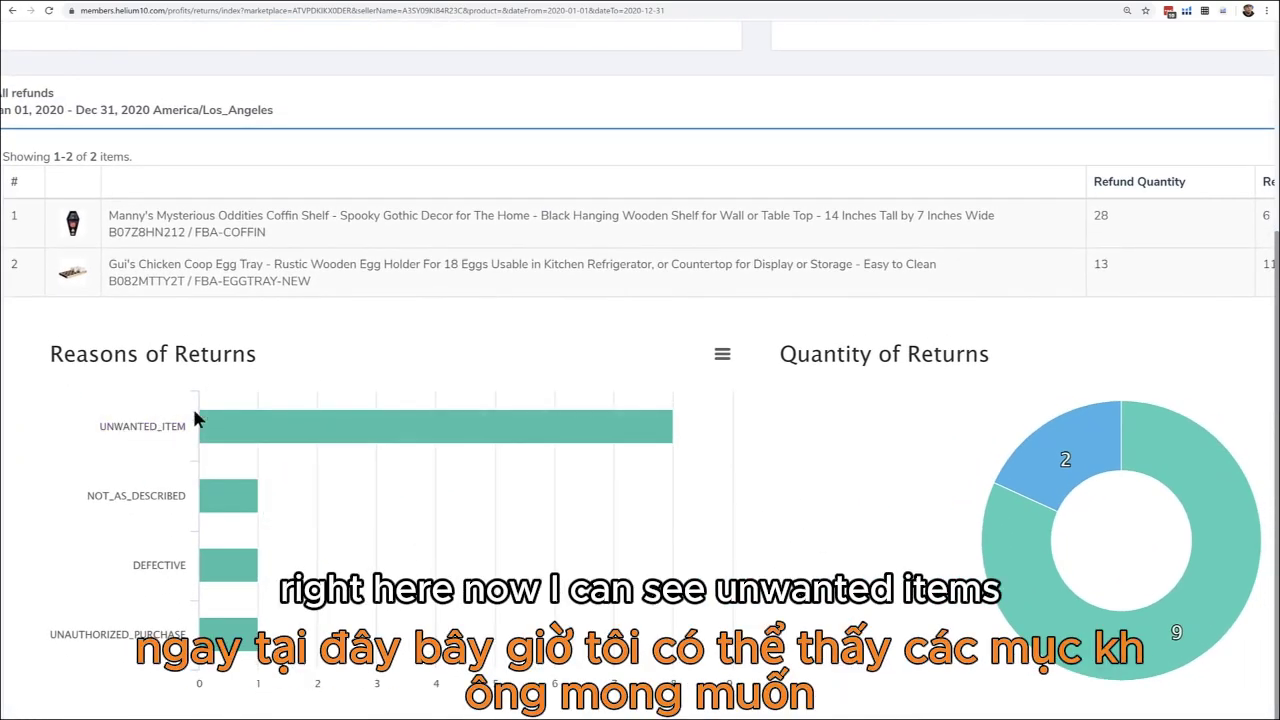
Examine the egg tray's returns by reason and the share of returns with and without comments
mouse_move(280, 428)
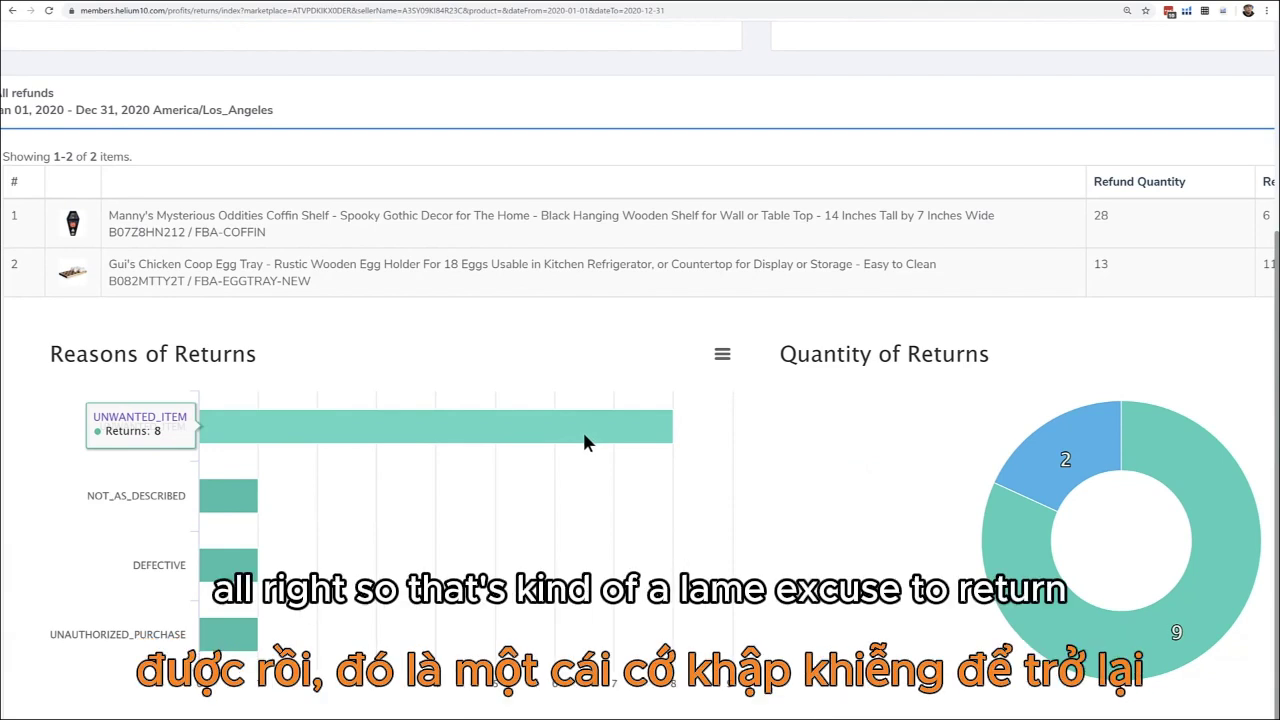
mouse_move(232, 502)
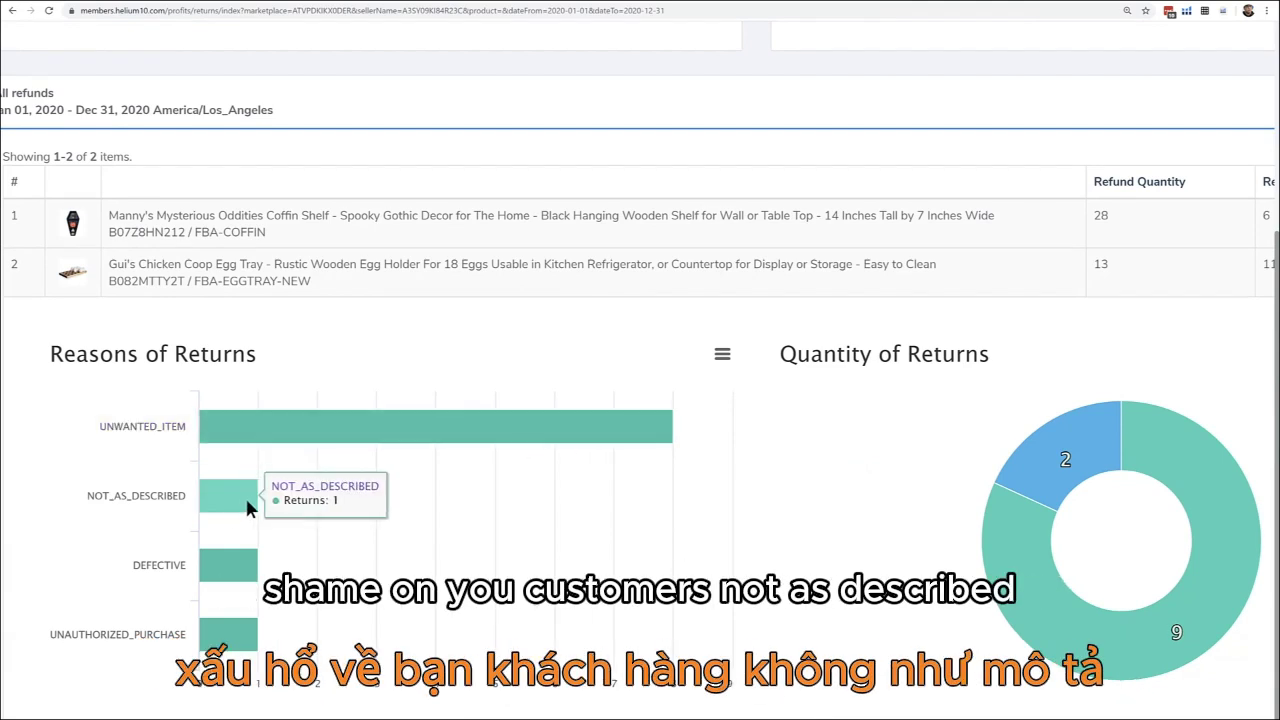
mouse_move(243, 566)
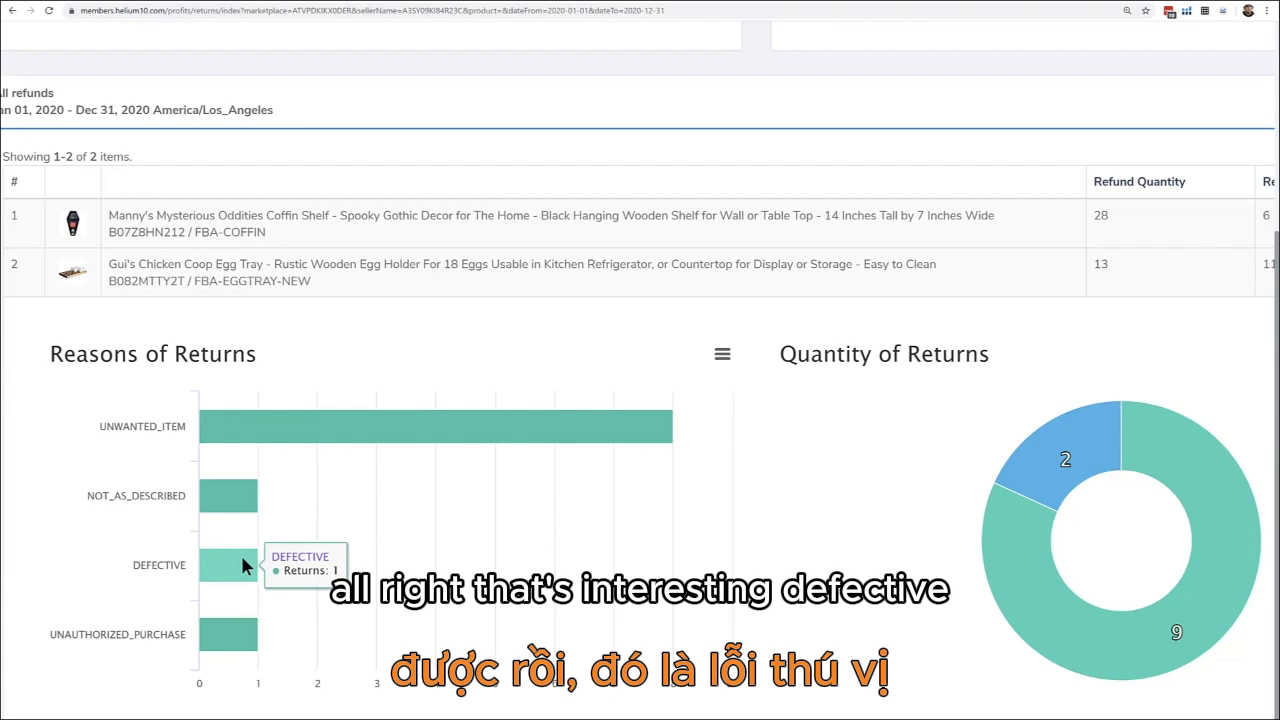
mouse_move(227, 628)
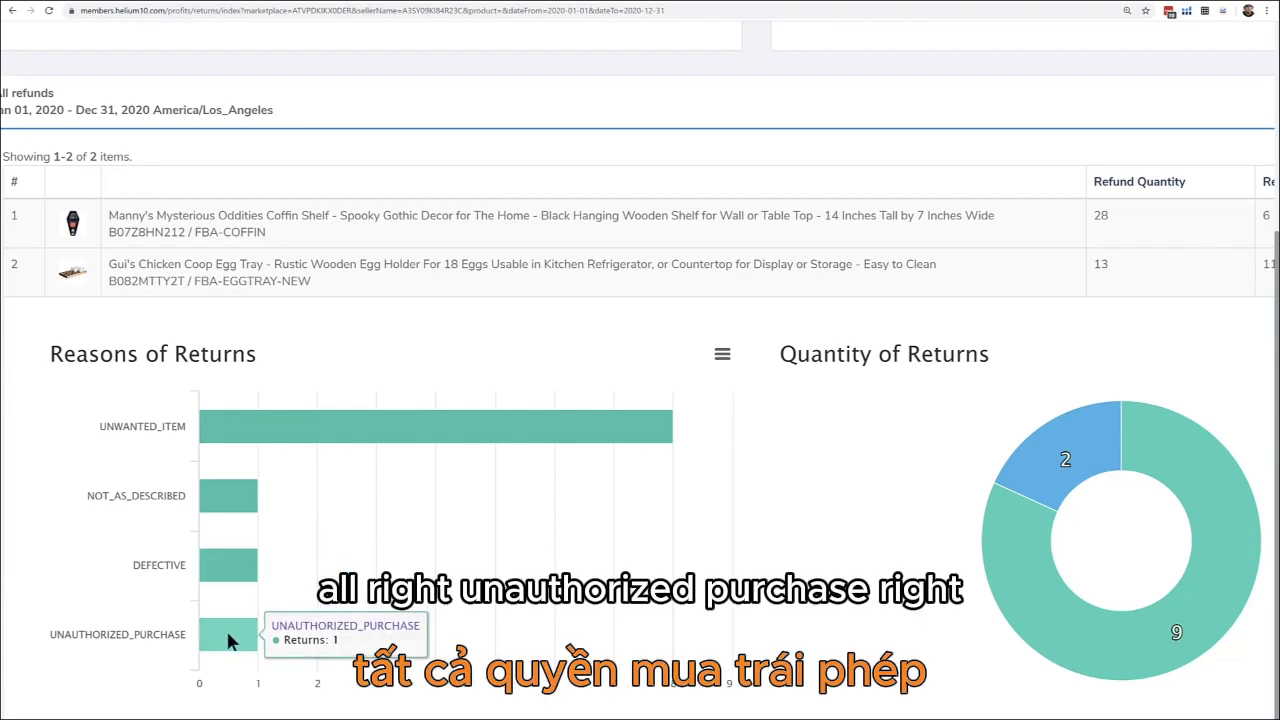
mouse_move(410, 438)
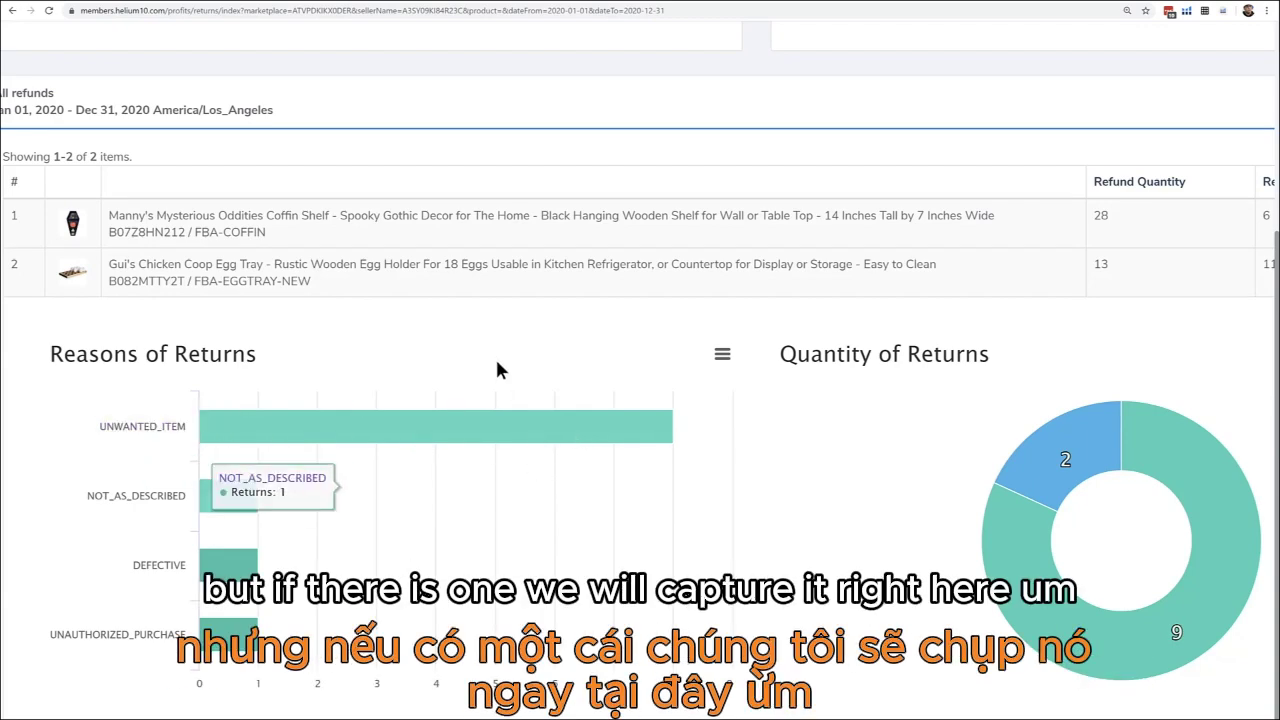
scroll(1040, 480, down, 3)
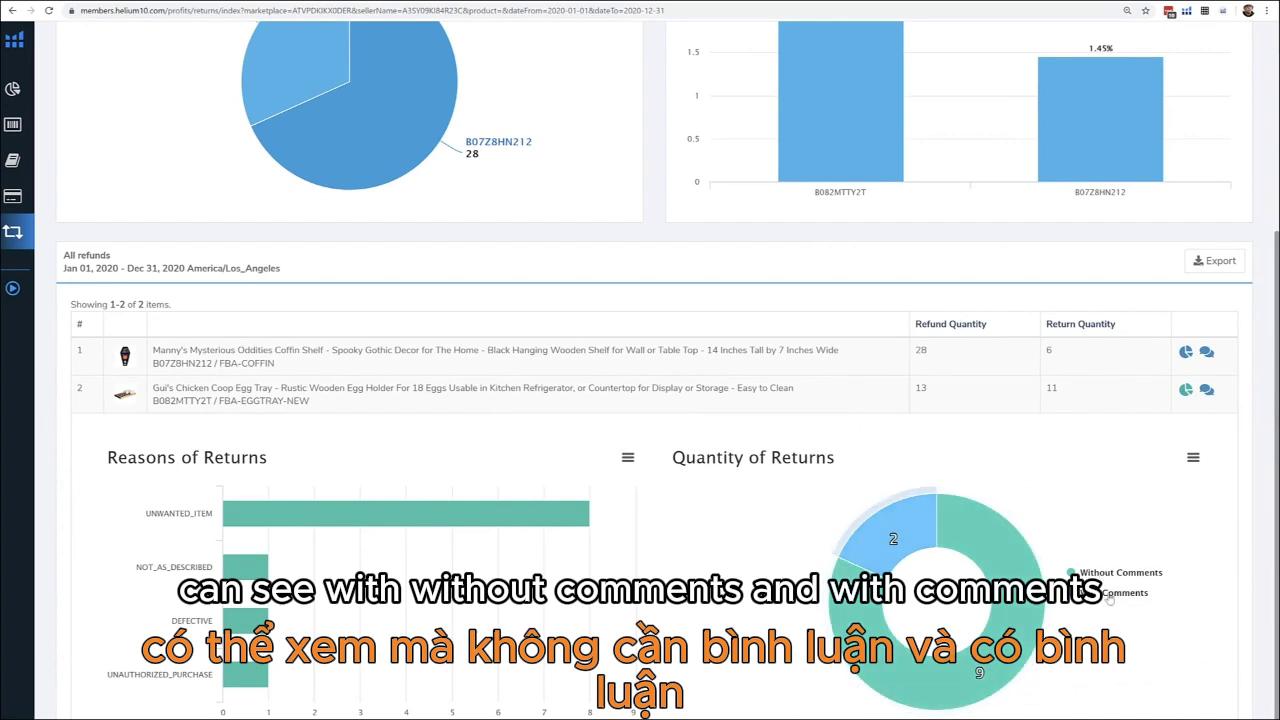
mouse_move(876, 542)
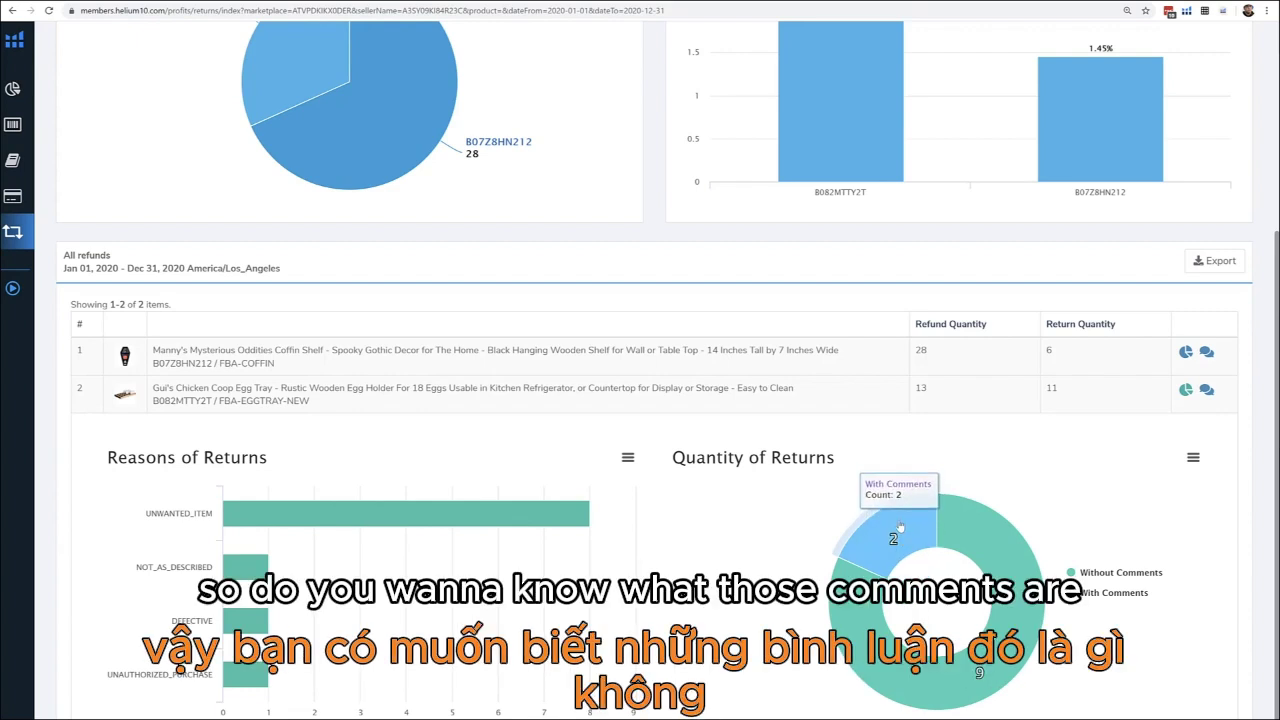
Open the egg tray's customer return comments and highlight the one about the space between the holes being too small
click(1207, 391)
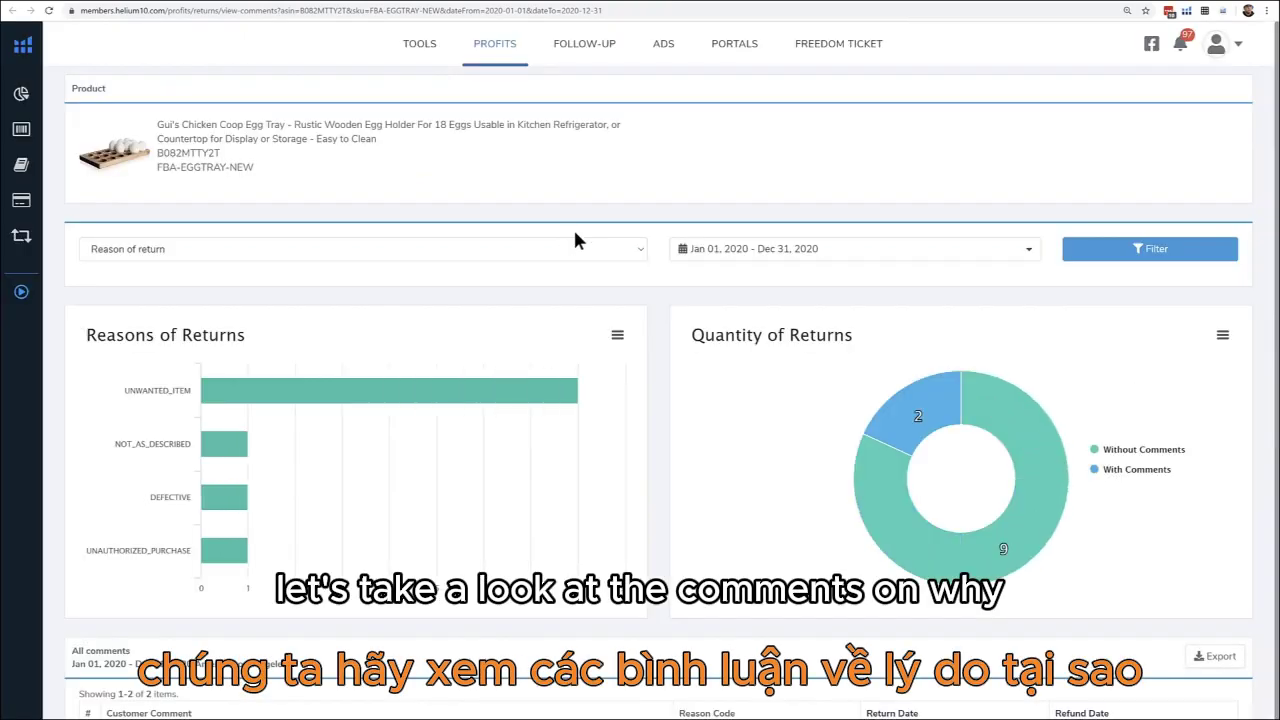
scroll(610, 309, down, 1)
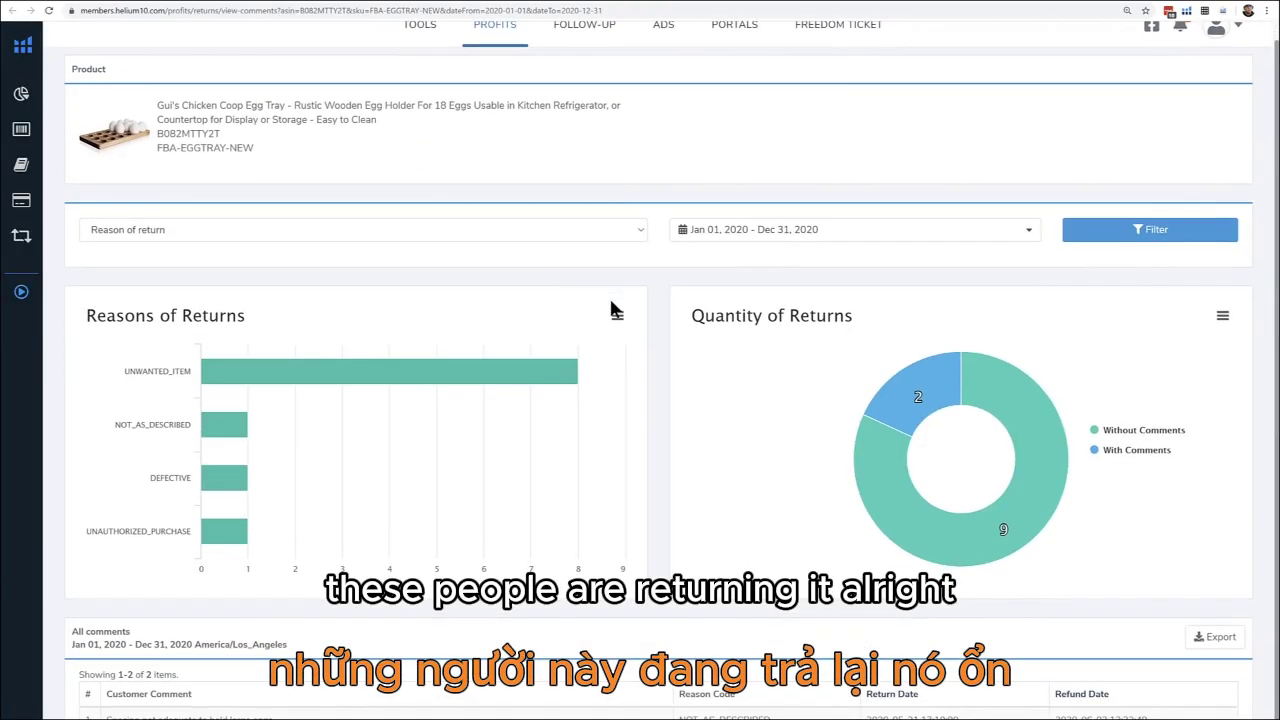
scroll(608, 304, up, 3)
scroll(606, 311, down, 2)
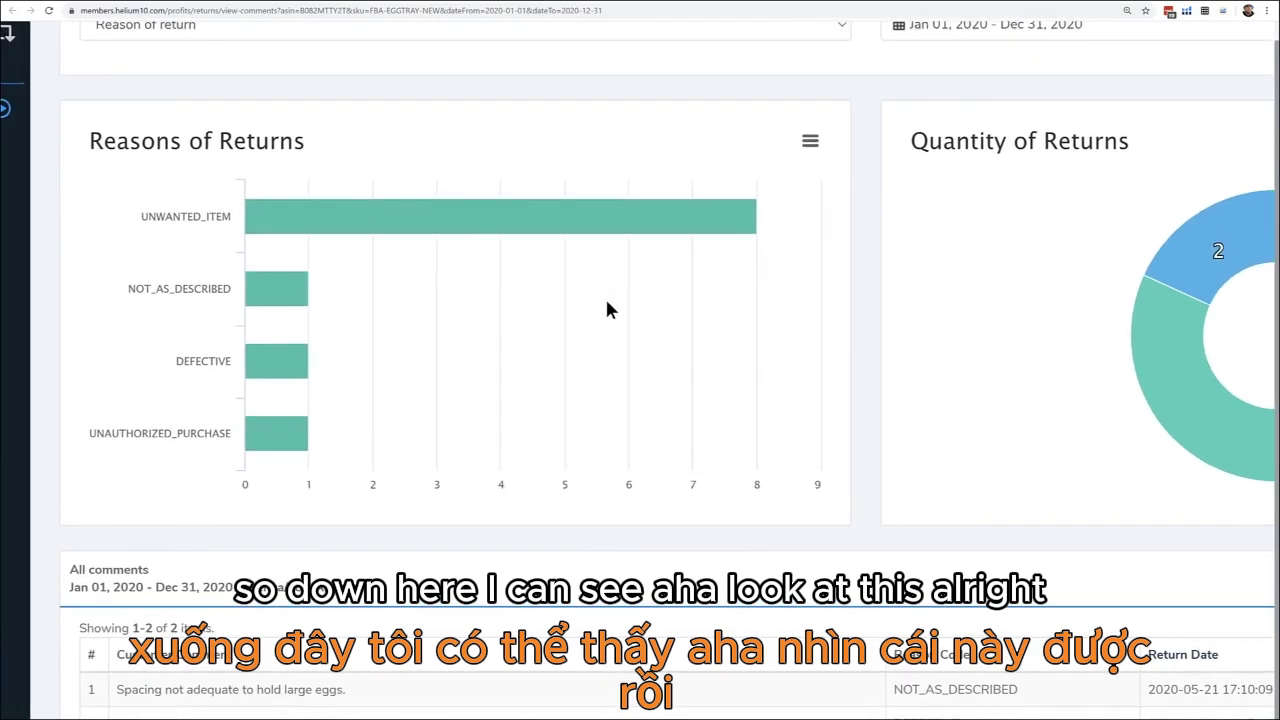
scroll(606, 302, up, 2)
scroll(606, 301, down, 1)
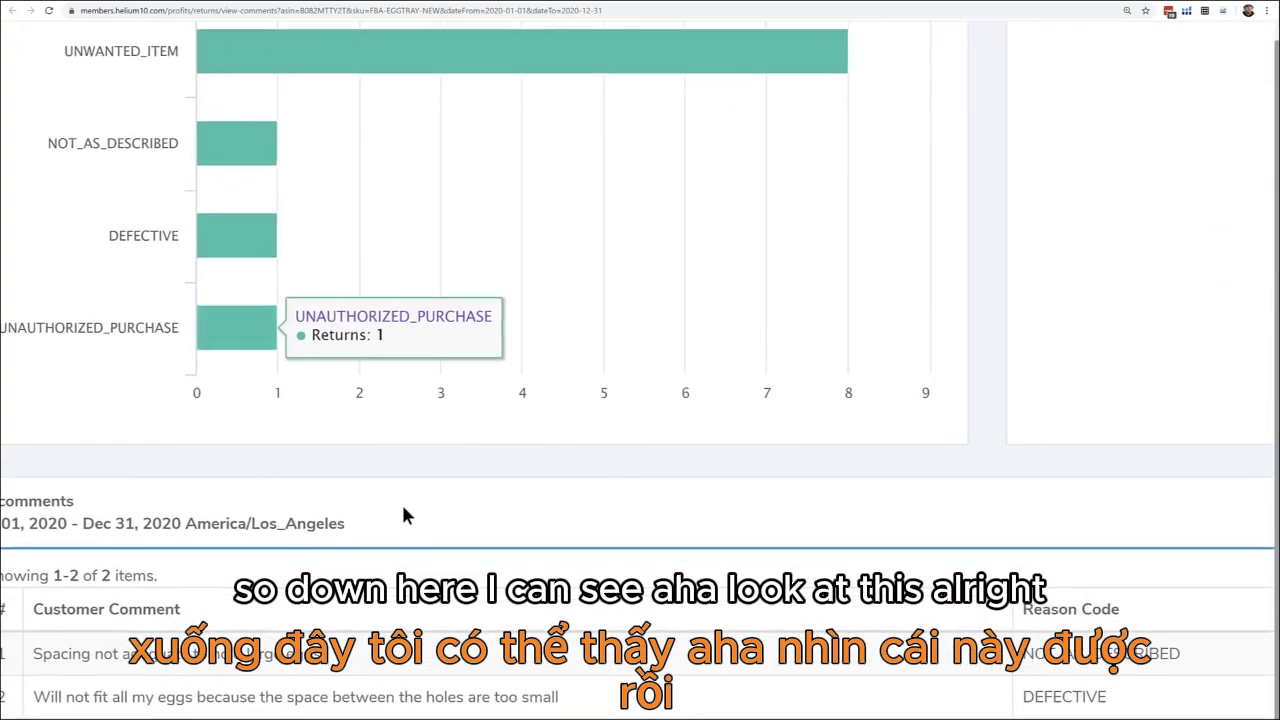
scroll(403, 517, left, 1)
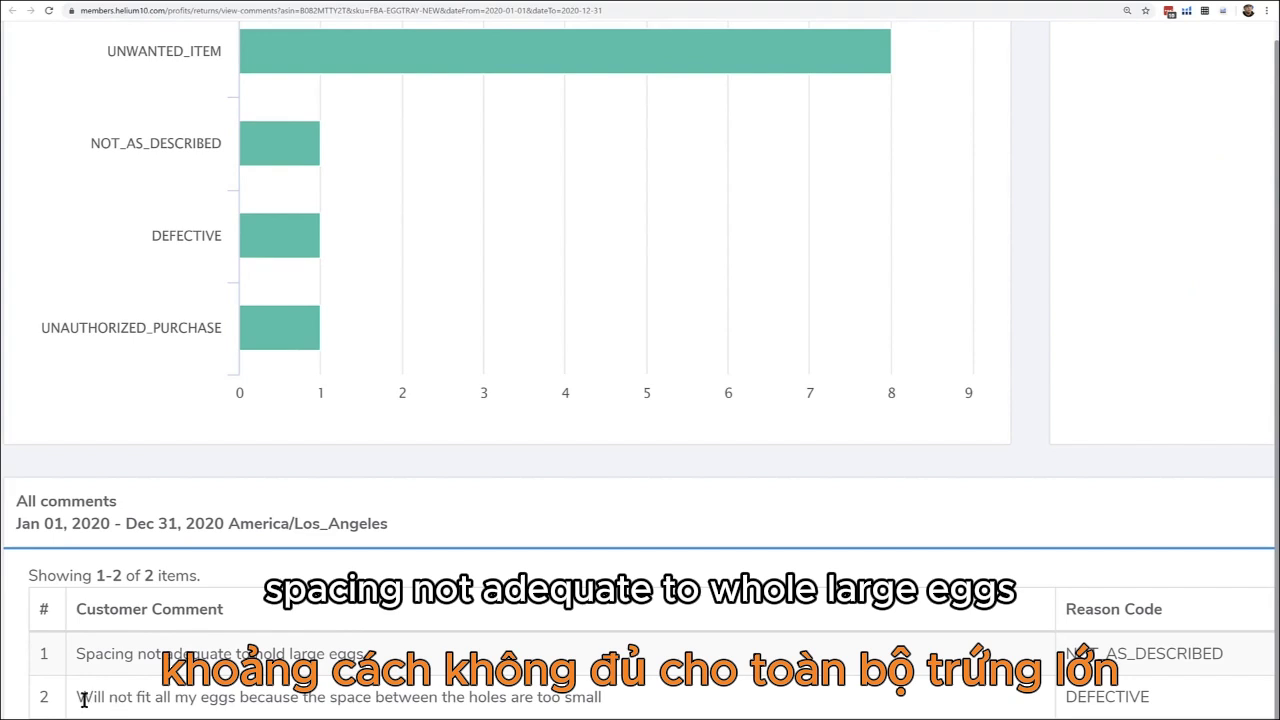
drag(80, 697, 613, 700)
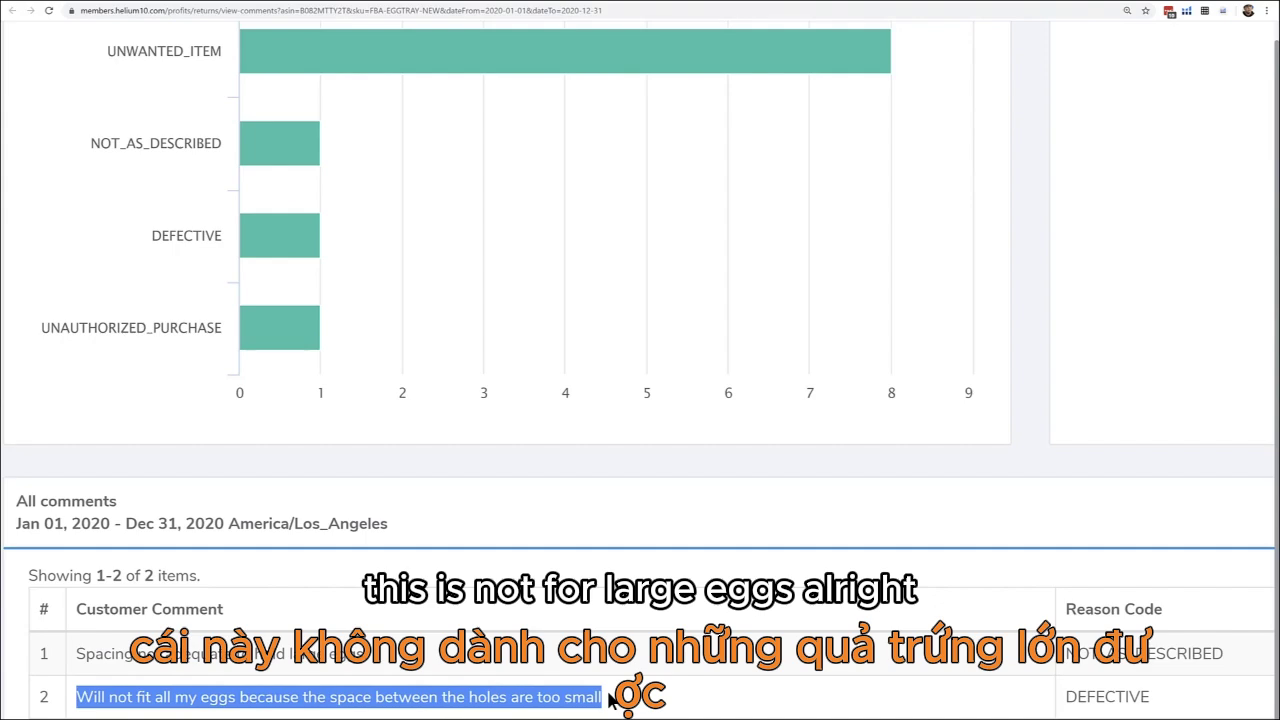
Examine the reason codes, return dates and refund dates of the egg tray's customer comments
scroll(612, 700, right, 5)
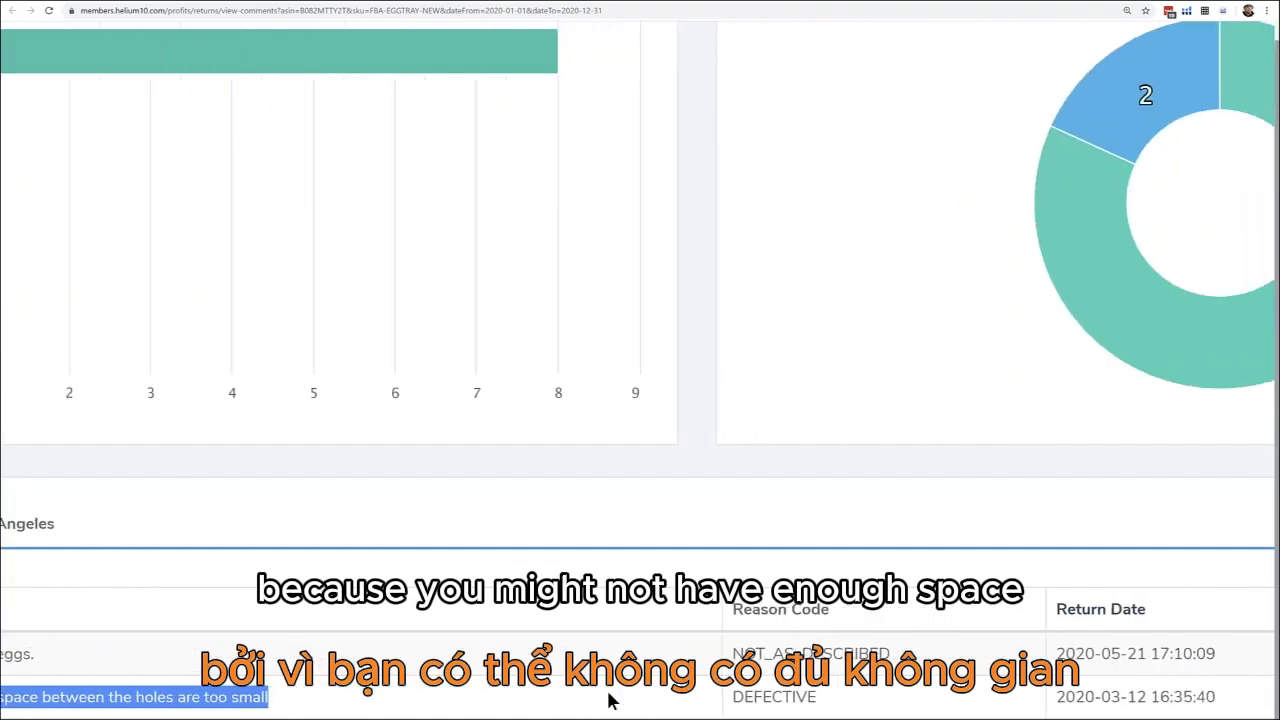
scroll(612, 700, left, 3)
scroll(612, 700, left, 2)
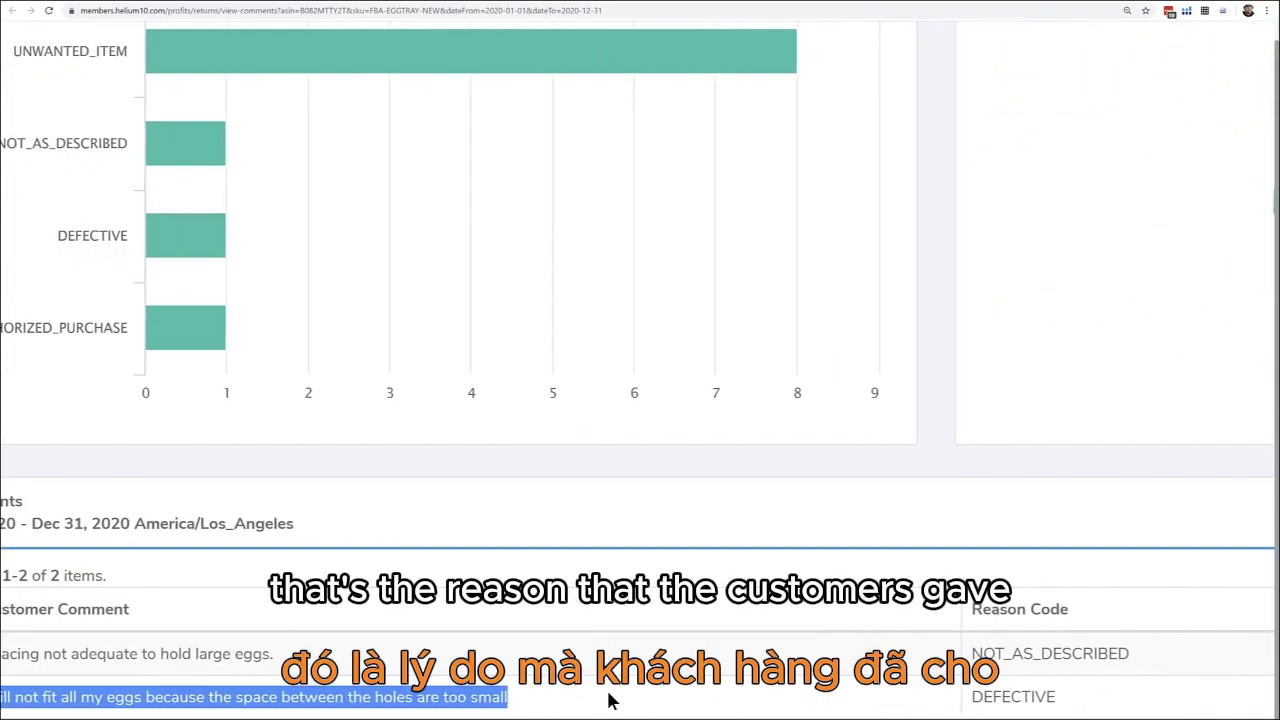
scroll(612, 700, right, 7)
scroll(612, 700, left, 2)
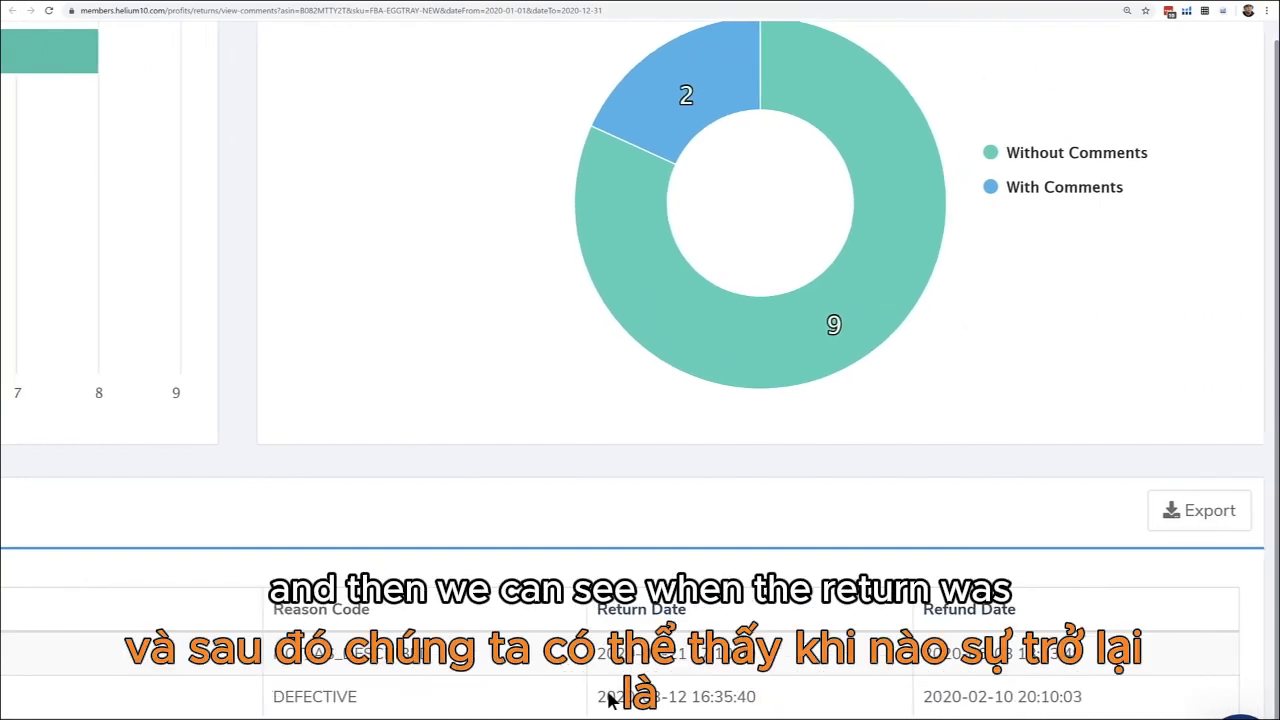
scroll(612, 700, up, 3)
scroll(611, 701, up, 2)
scroll(611, 701, down, 2)
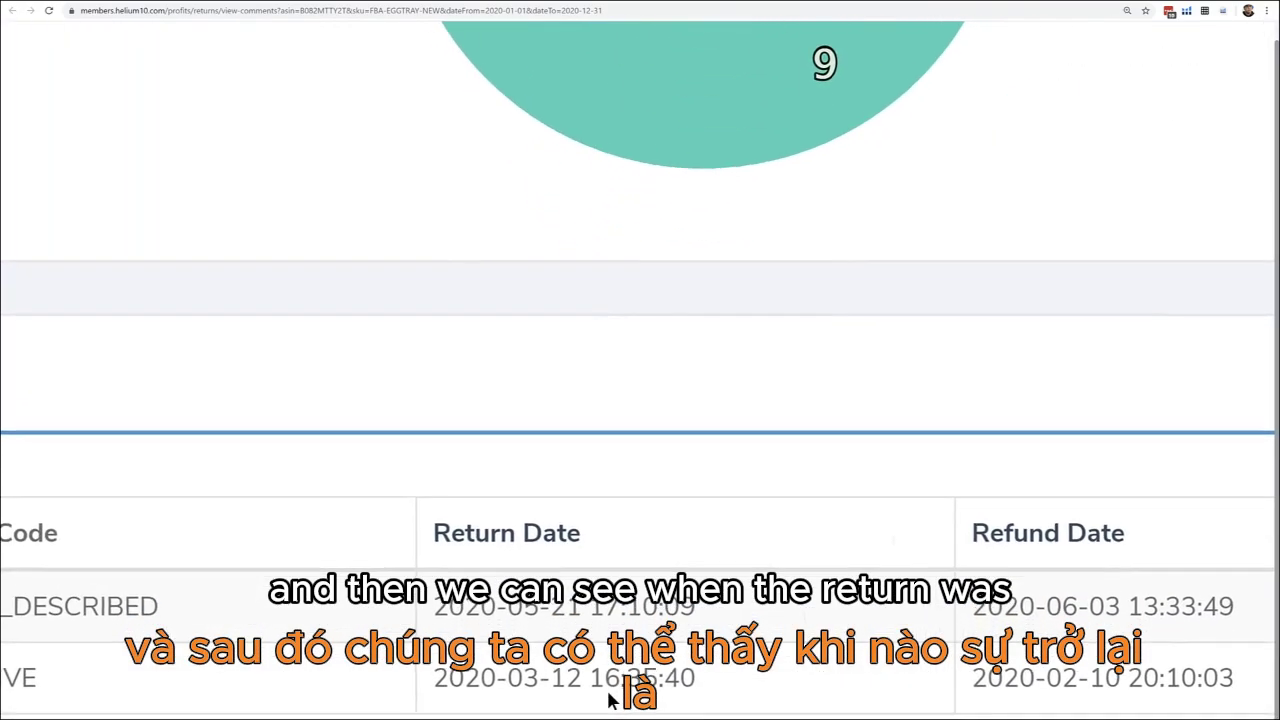
scroll(612, 701, down, 5)
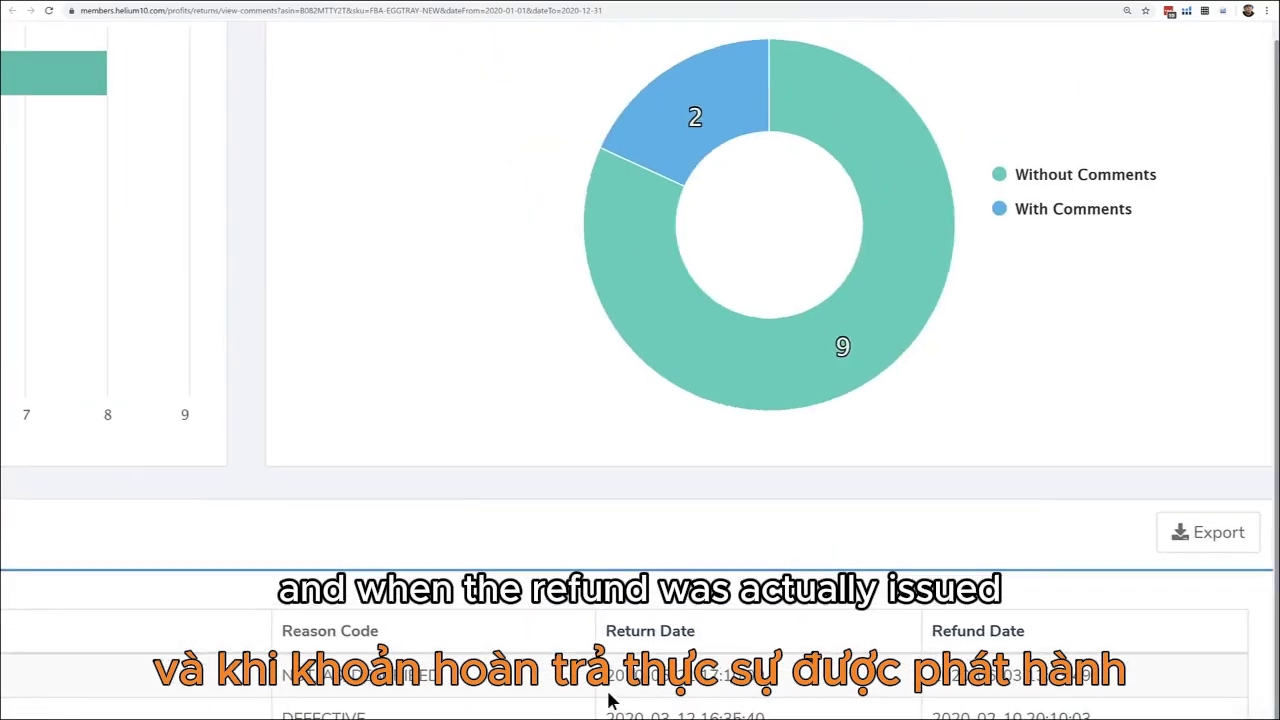
scroll(612, 700, up, 1)
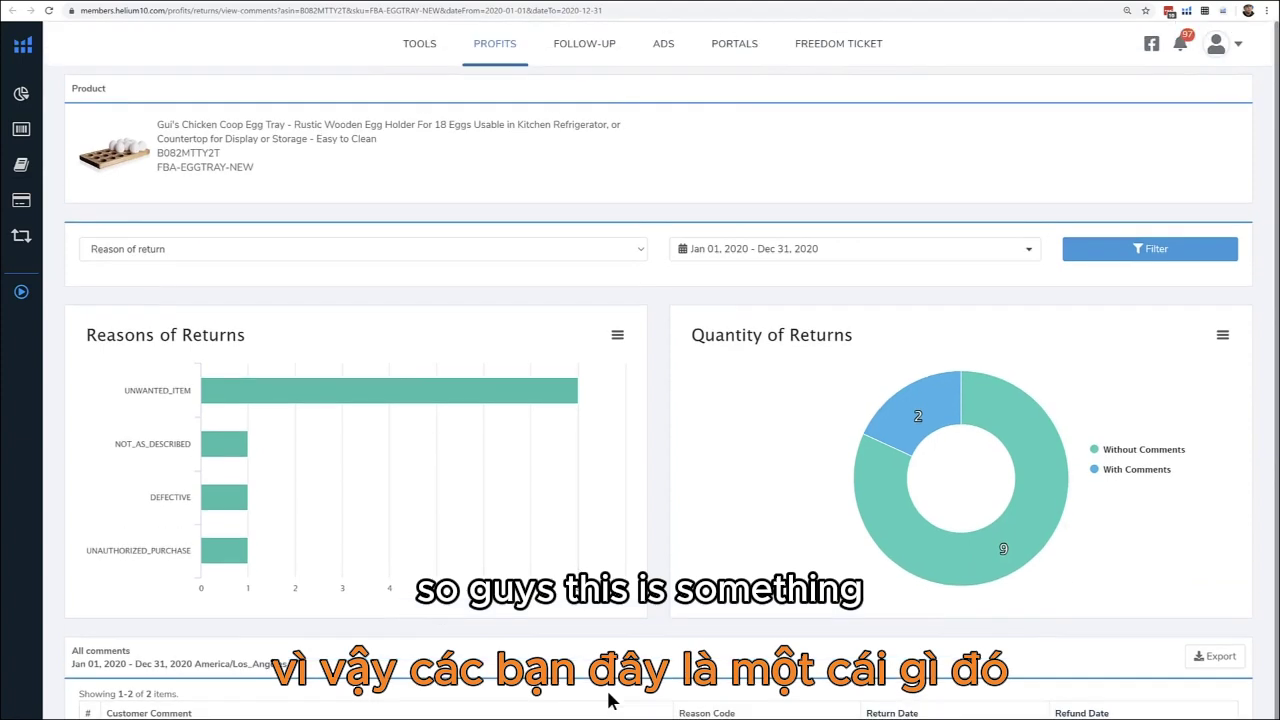